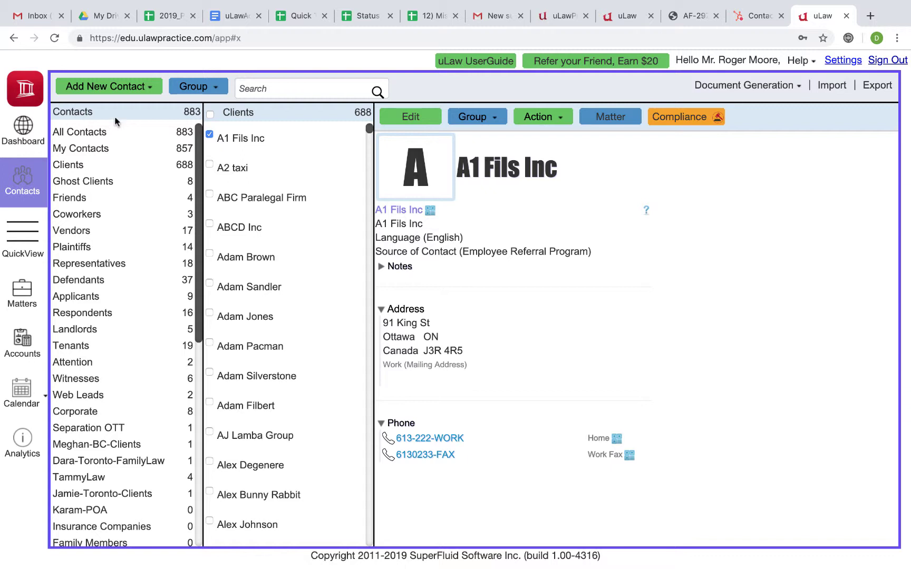
- Show the Add New Contact group choices on the Contacts page
left_click(123, 88)
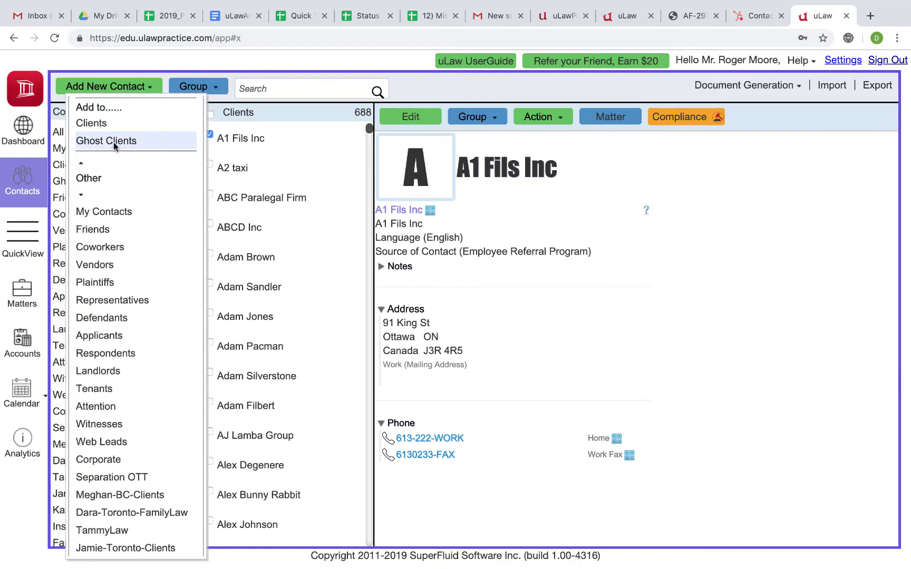
- Add a new contact in the Clients group with the client's first and last name, and save it
left_click(114, 125)
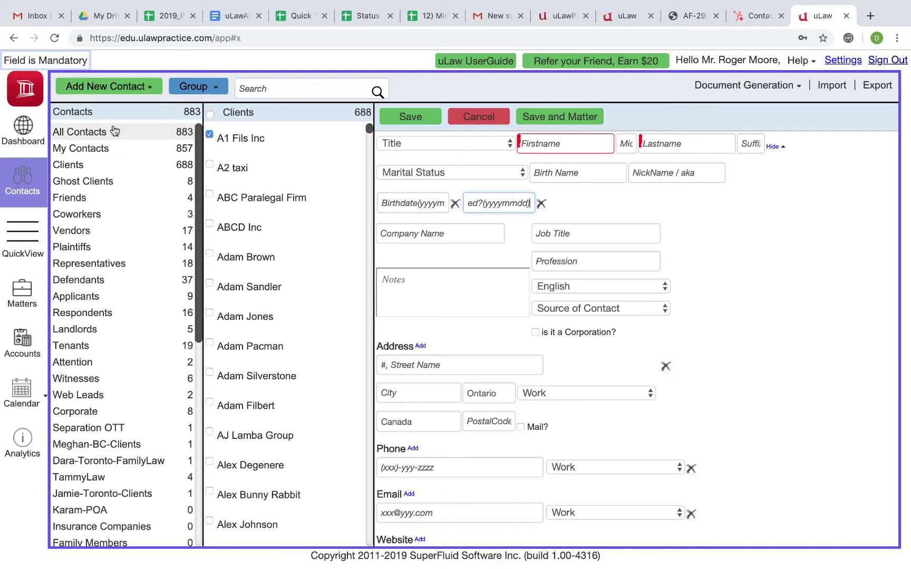
left_click(534, 146)
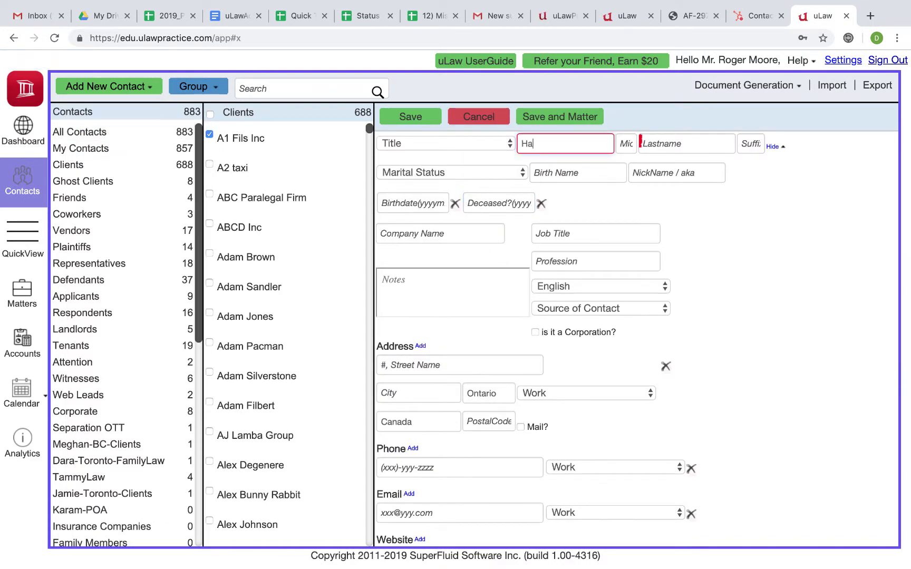
key("Tab")
key("Tab")
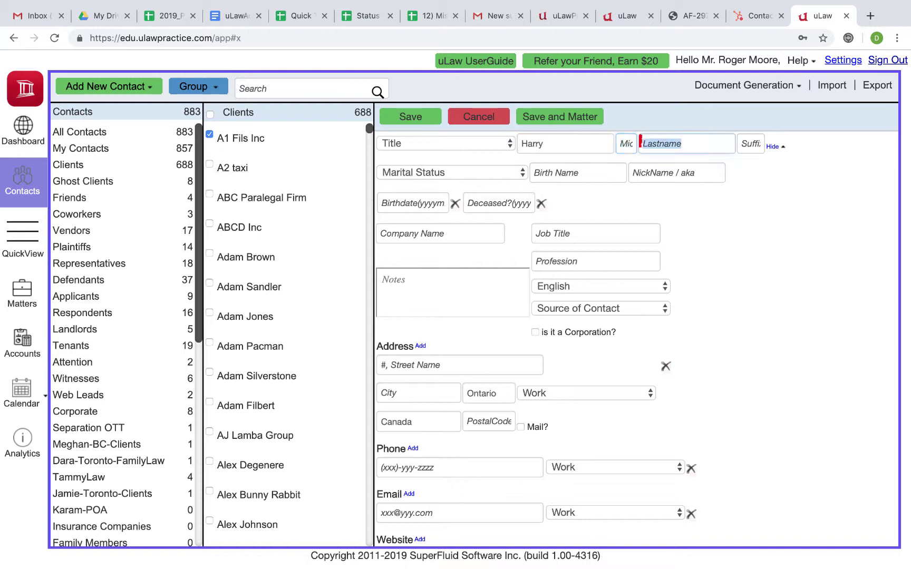
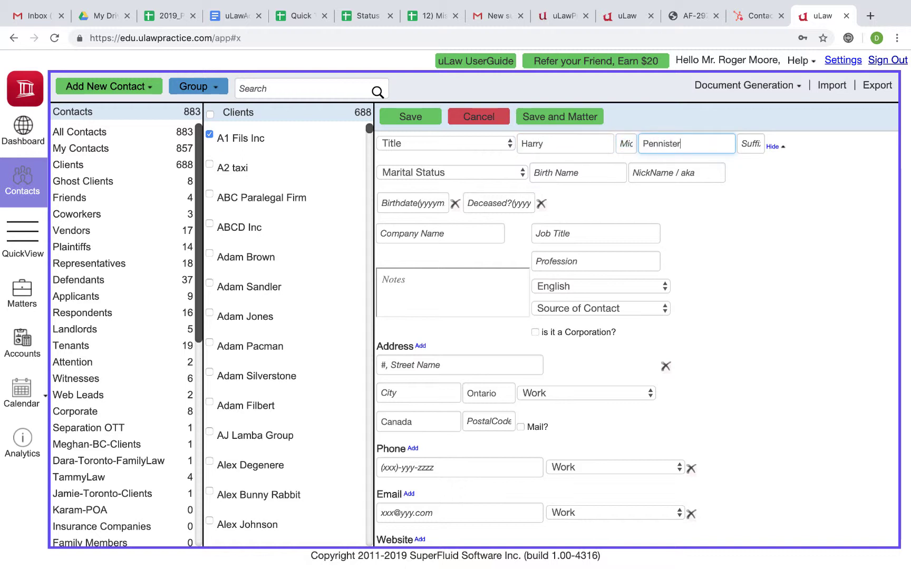
left_click(559, 121)
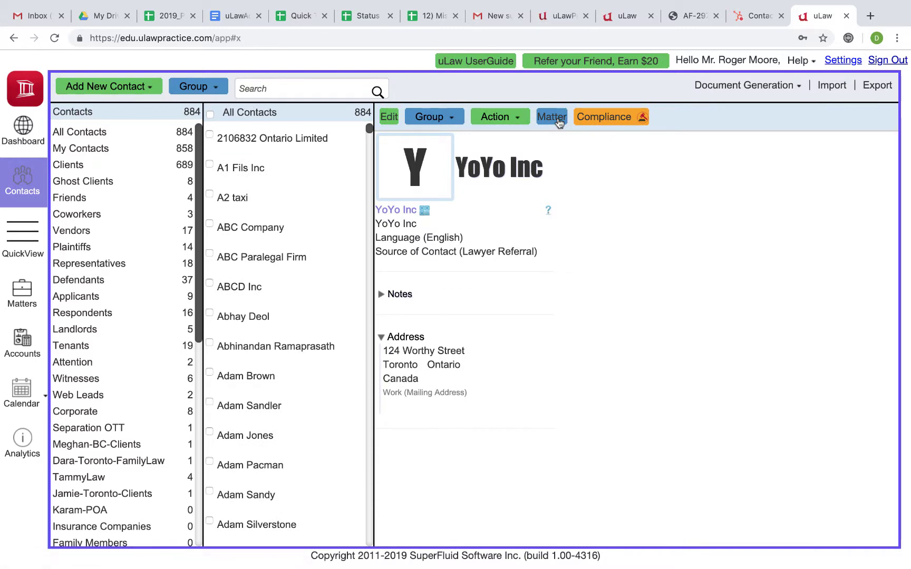
- Create and save a matter titled 'Family issue' with Family Law as the area of practice
left_click(552, 117)
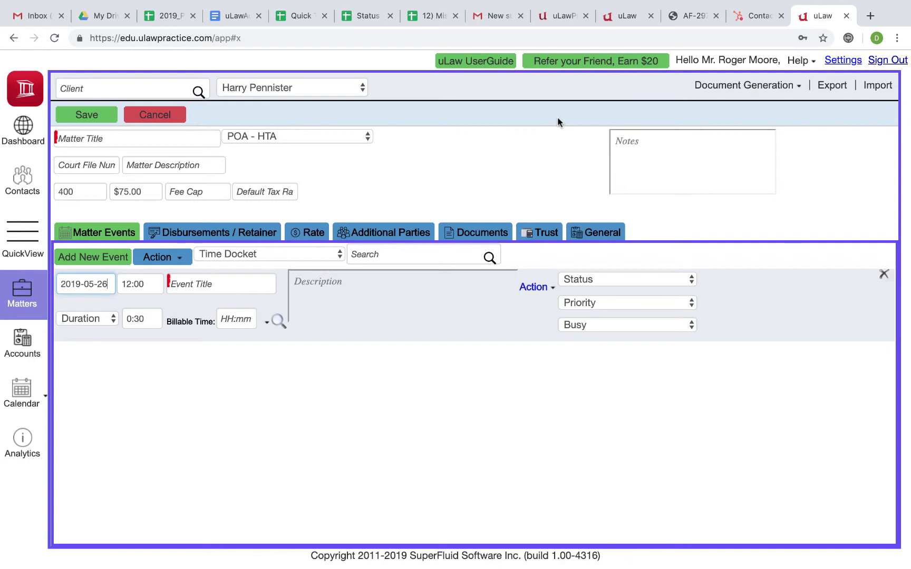
left_click(109, 136)
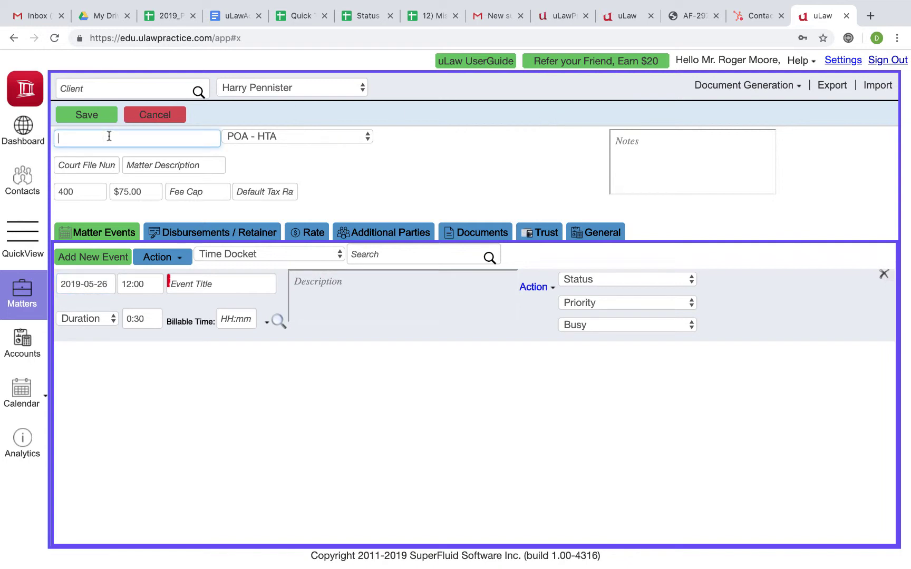
type("Family issue")
key("Tab")
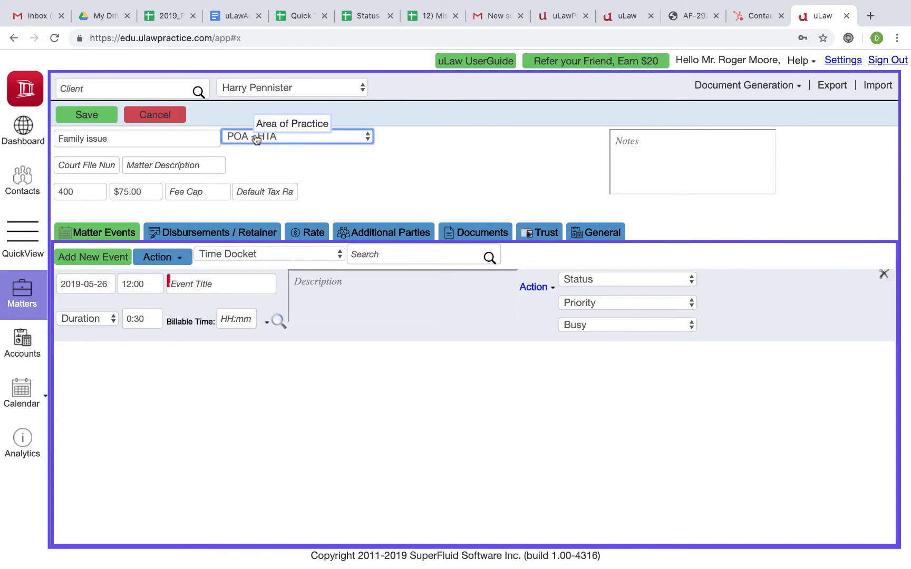
left_click(244, 138)
left_click(268, 81)
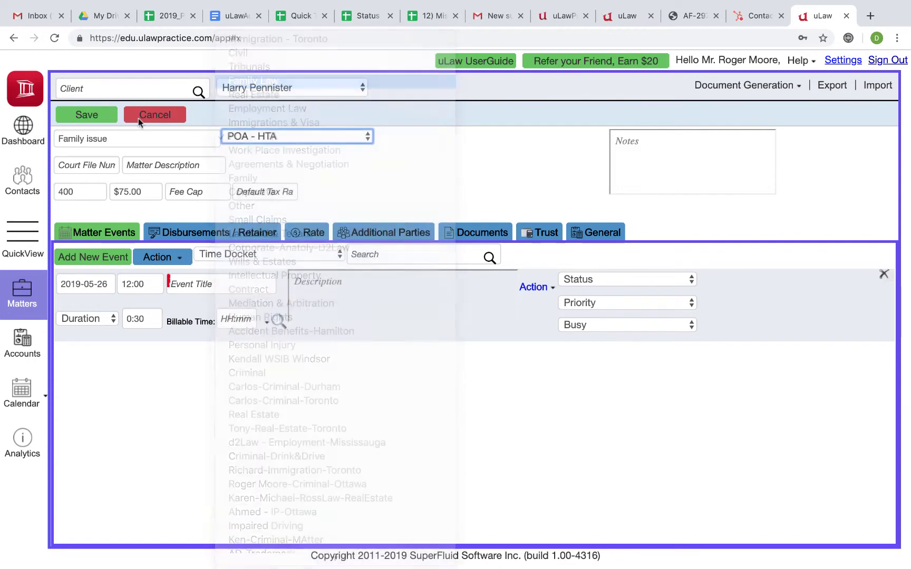
left_click(96, 113)
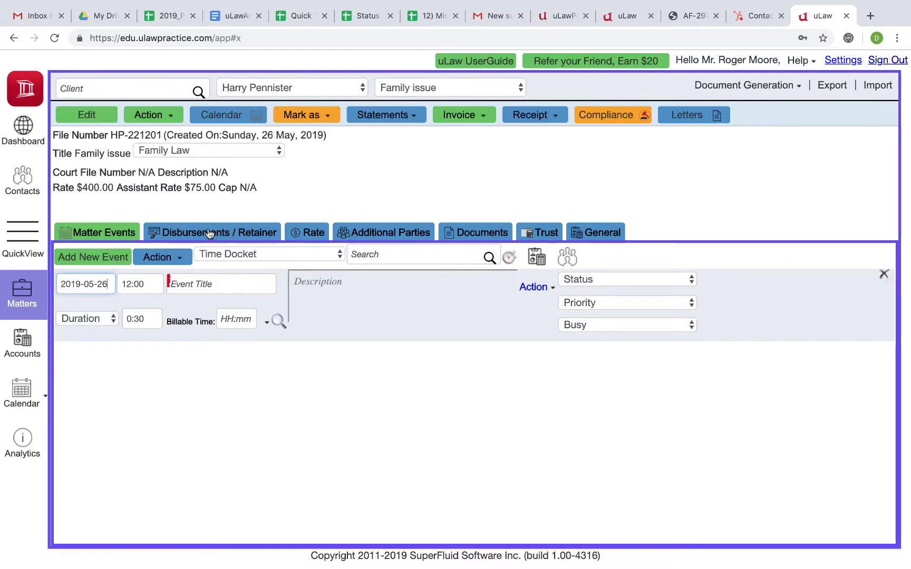
- Apply a $500 cash retainer received into the Inter Matter Account
left_click(210, 234)
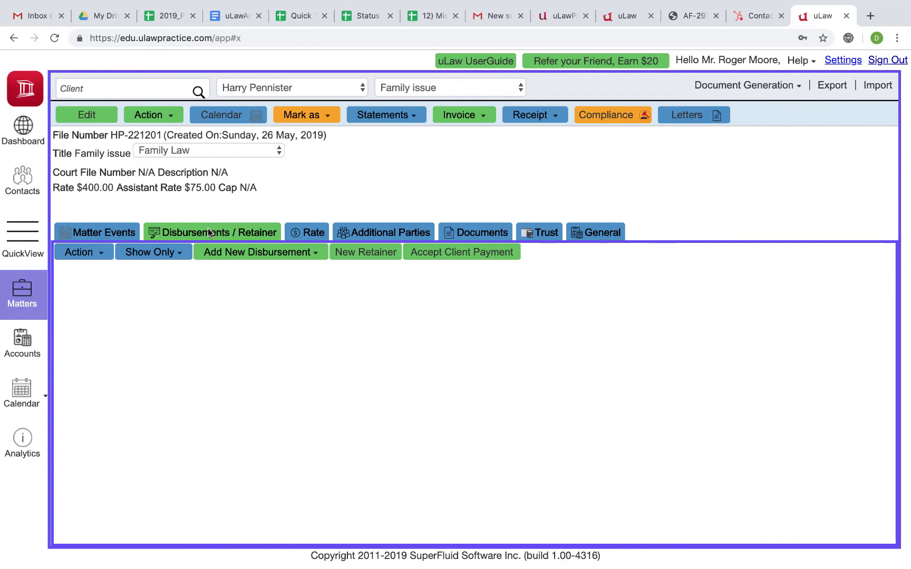
left_click(377, 253)
left_click(538, 182)
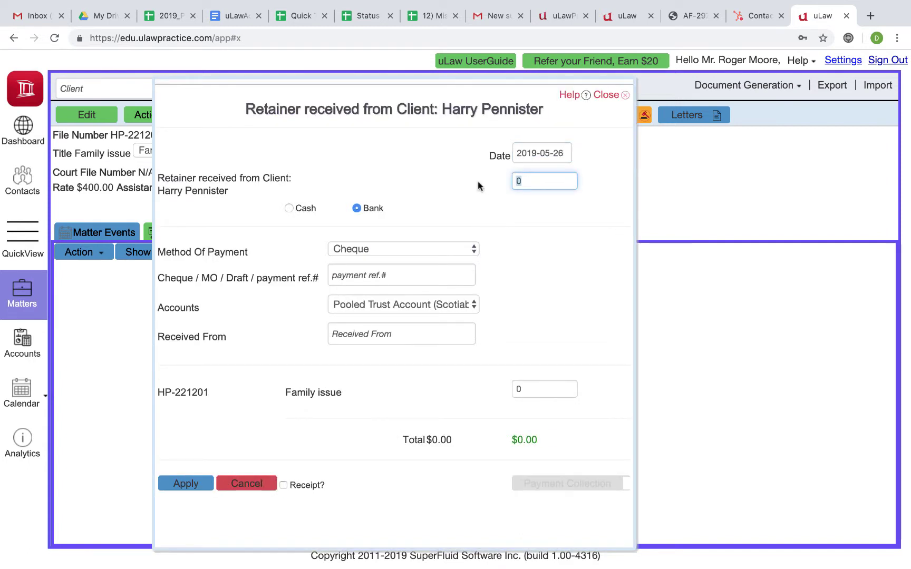
type("500")
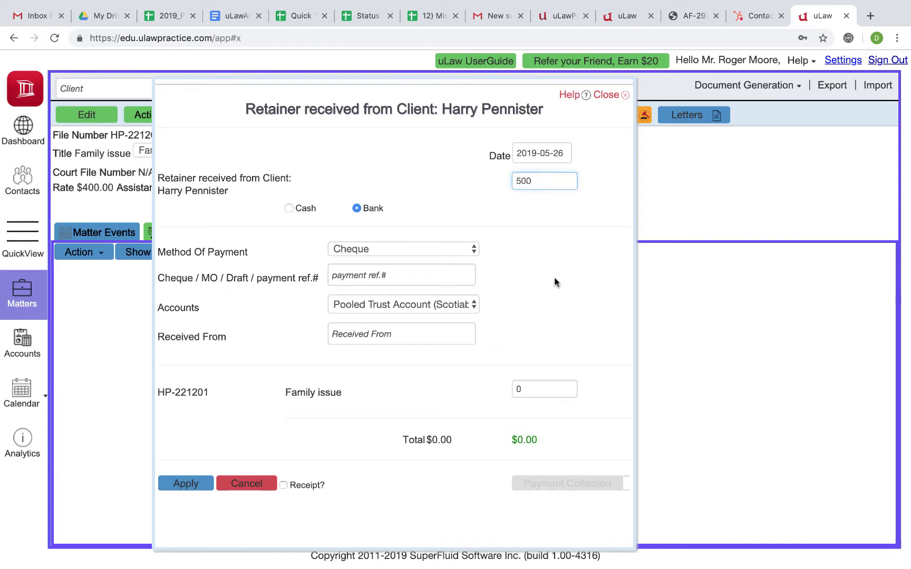
left_click(555, 277)
left_click(289, 209)
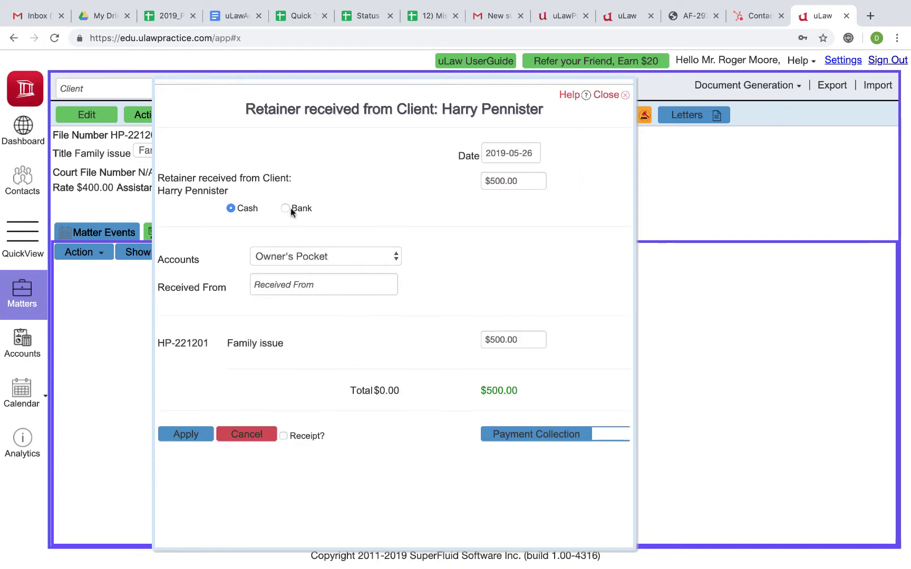
left_click(320, 266)
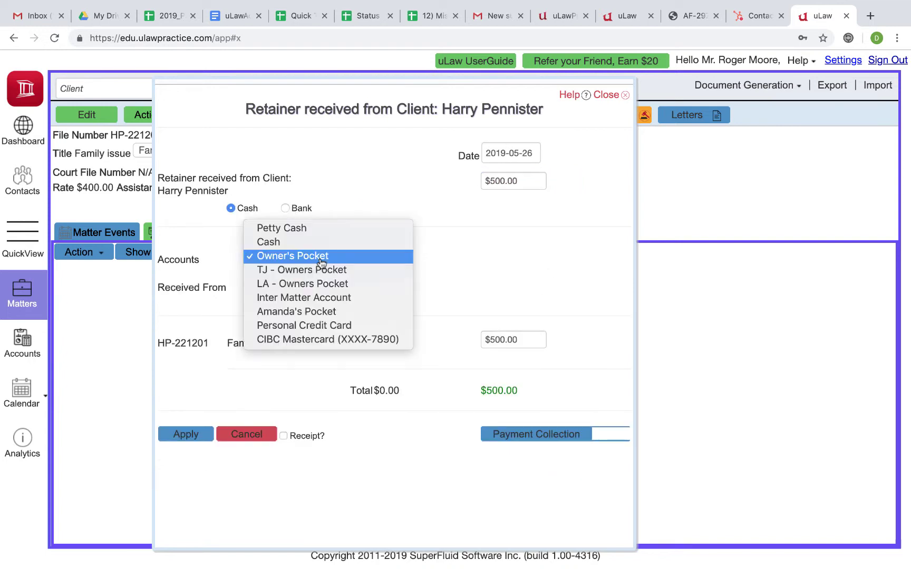
left_click(313, 299)
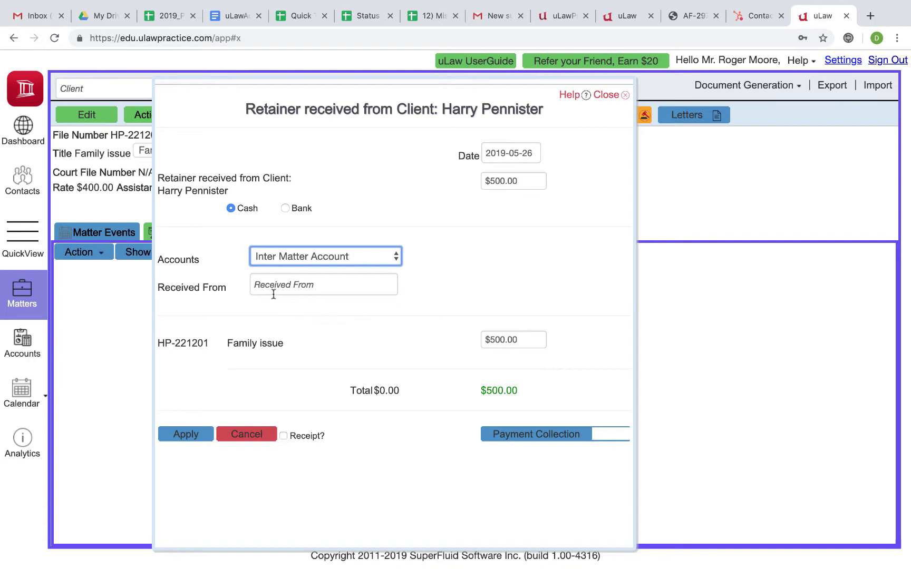
left_click(186, 436)
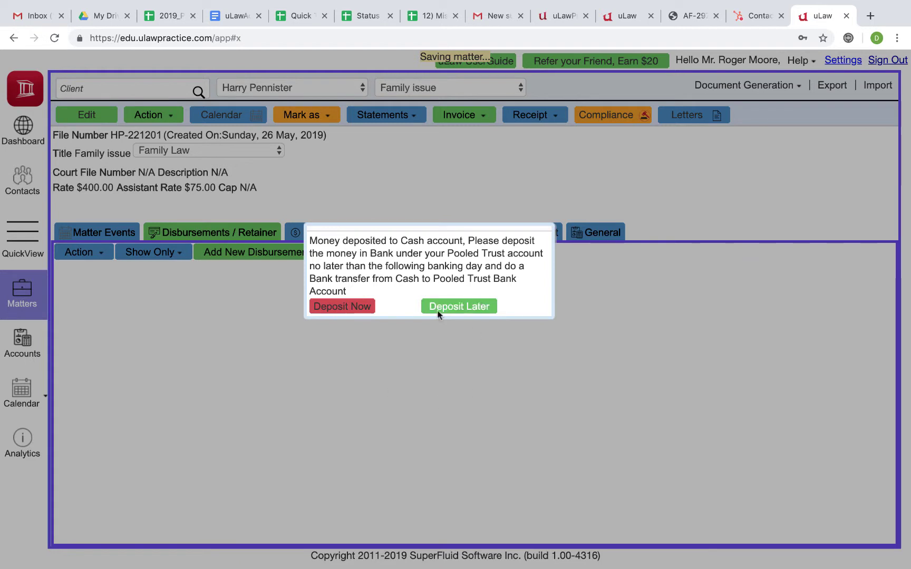
- Deposit the $500 retainer now, paying it out into the Pooled Trust Account
left_click(346, 309)
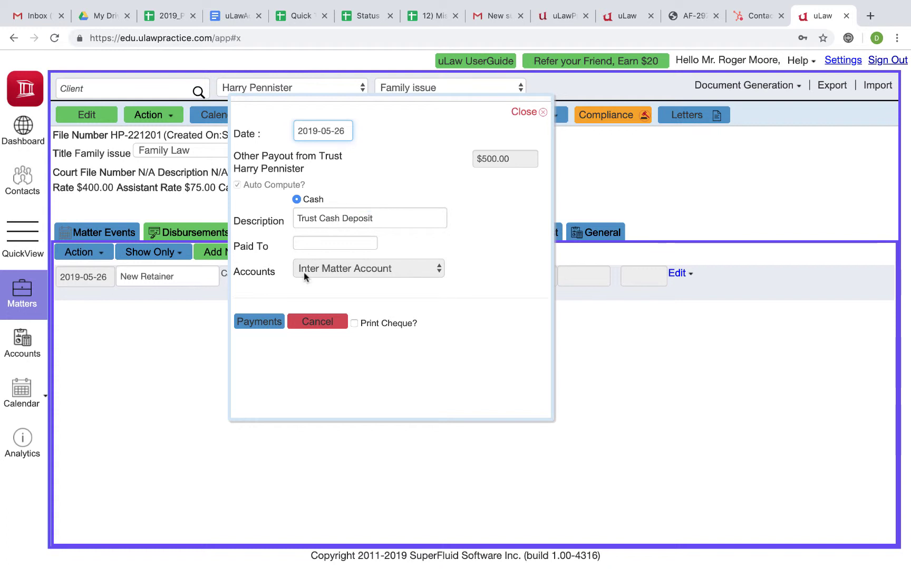
left_click(264, 322)
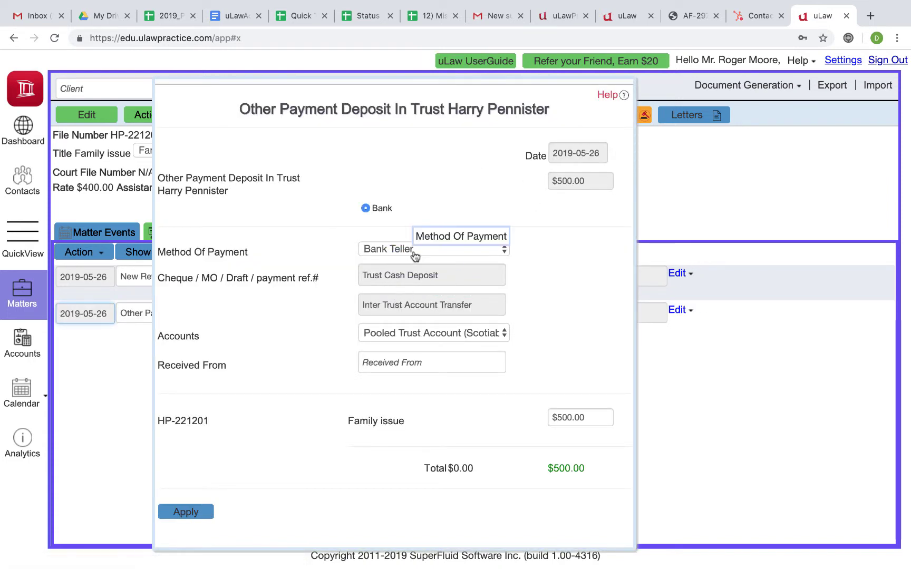
left_click(417, 334)
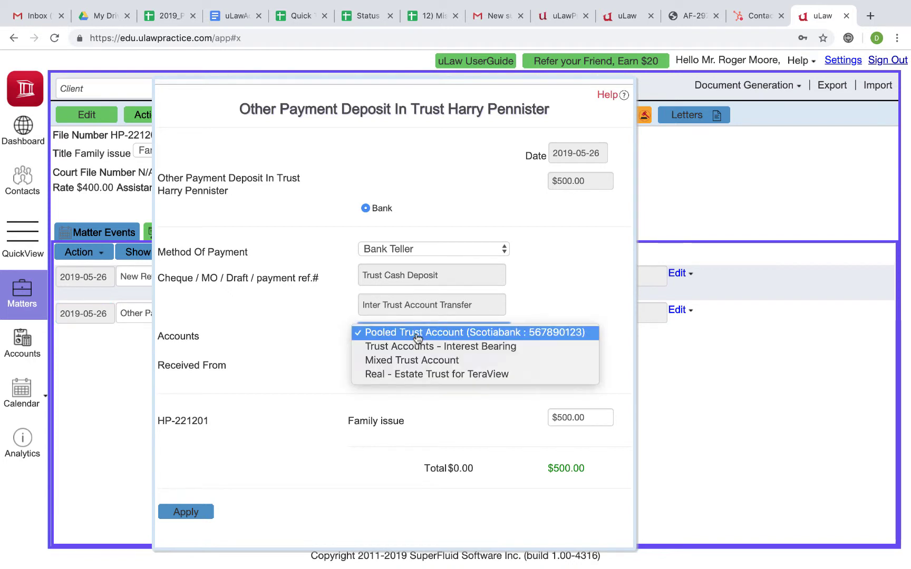
left_click(417, 333)
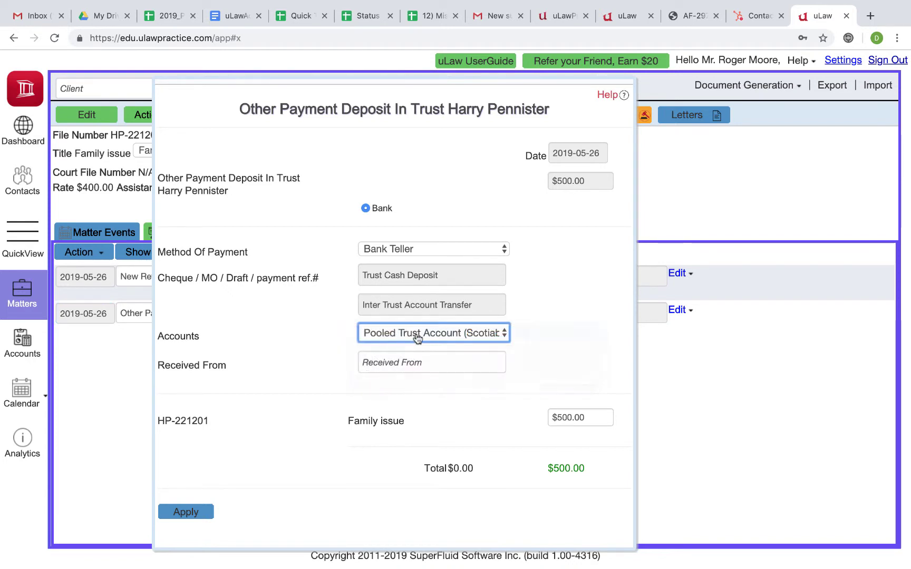
left_click(185, 510)
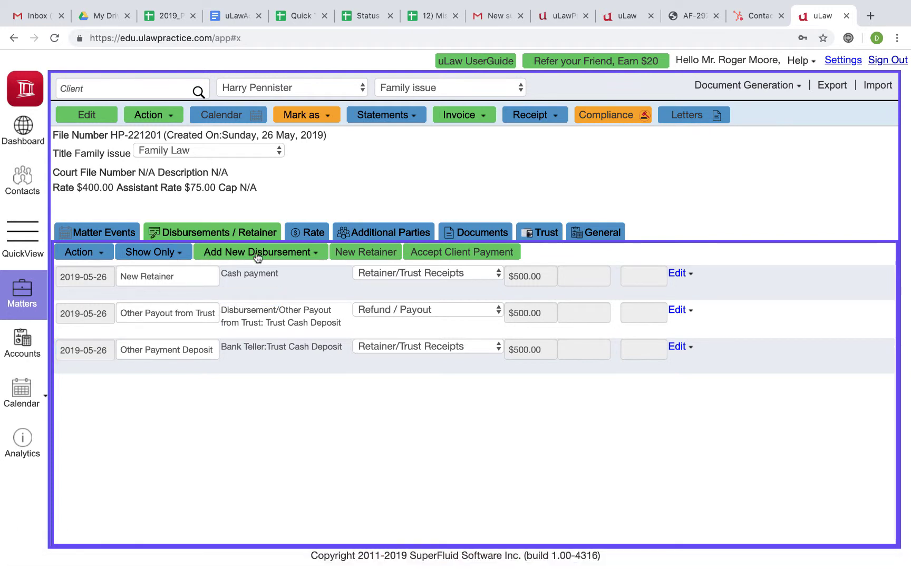
- Apply a $300 cash retainer into the Inter Matter Account and choose Deposit Later
left_click(354, 252)
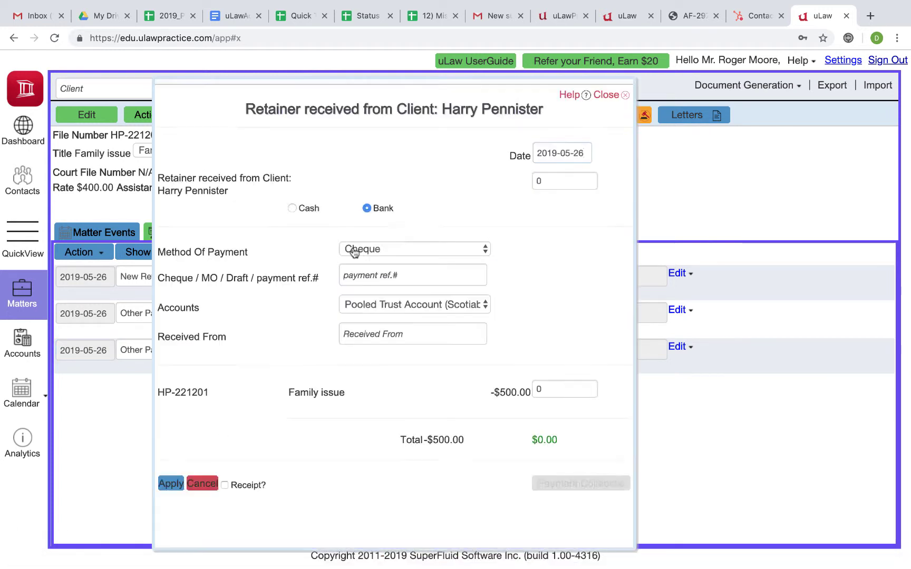
left_click(525, 185)
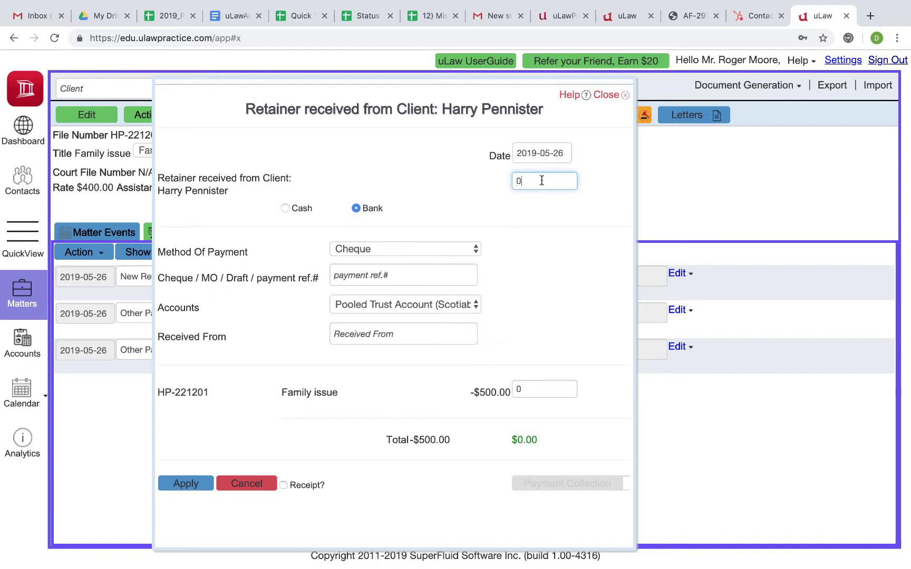
left_click_drag(522, 181, 509, 183)
type("300")
left_click(334, 202)
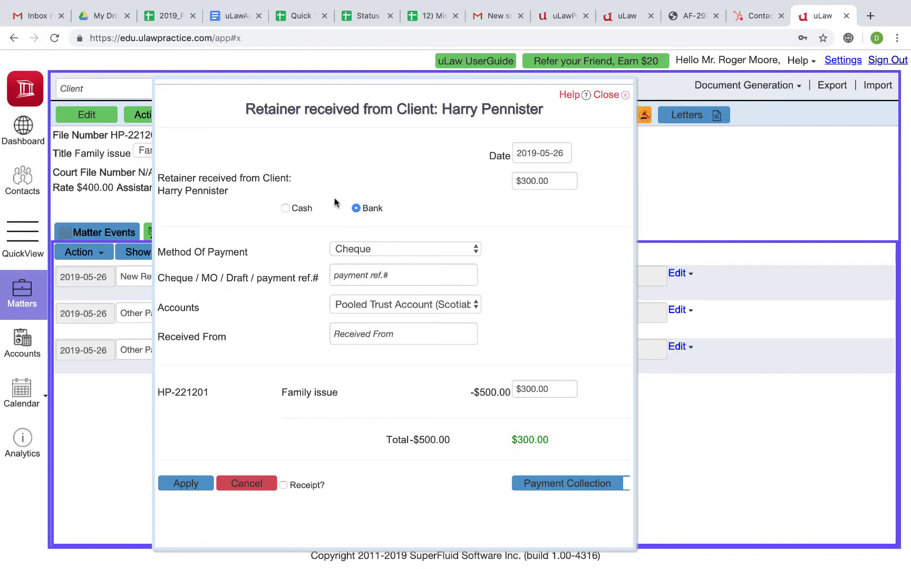
left_click(285, 208)
left_click(288, 257)
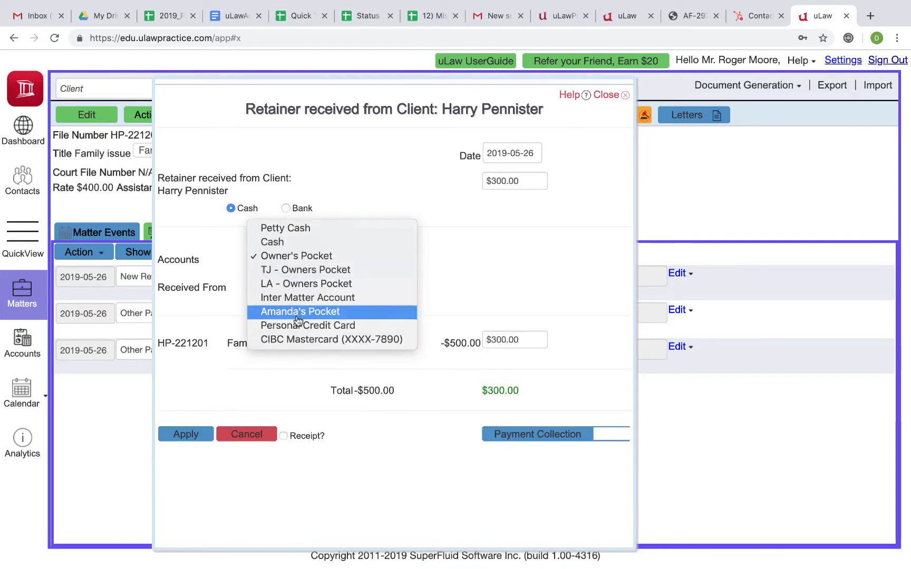
left_click(300, 298)
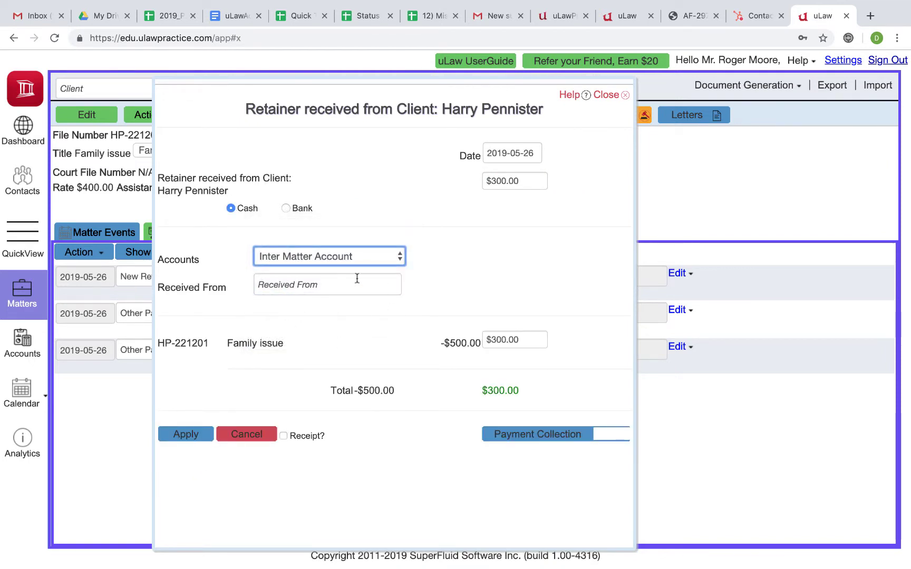
left_click(194, 433)
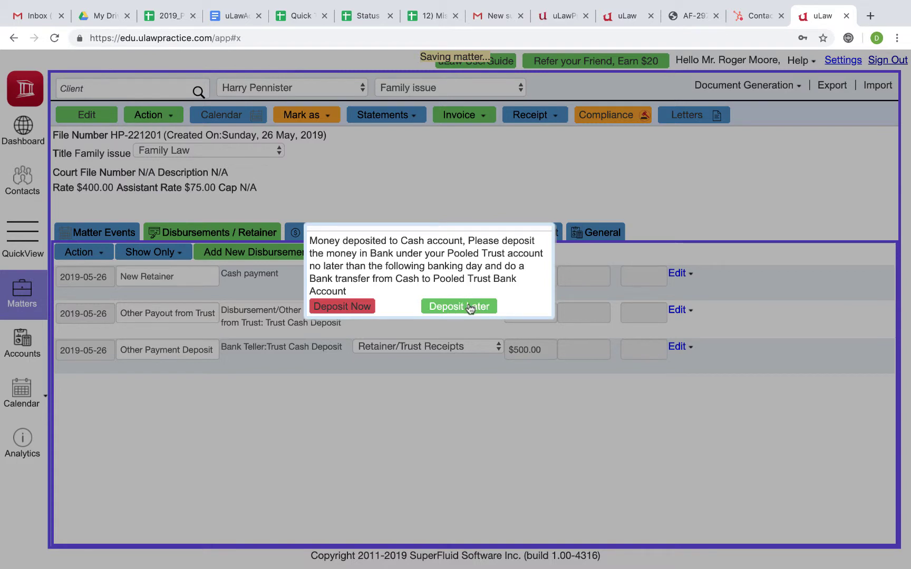
left_click(470, 309)
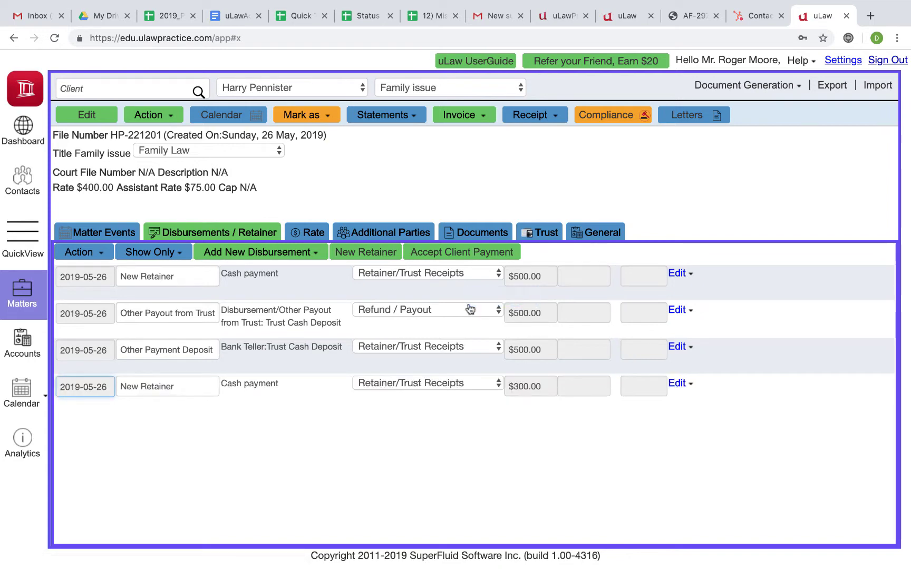
- Start a Trust Cash Deposit payout with the amount set to 300
left_click(160, 117)
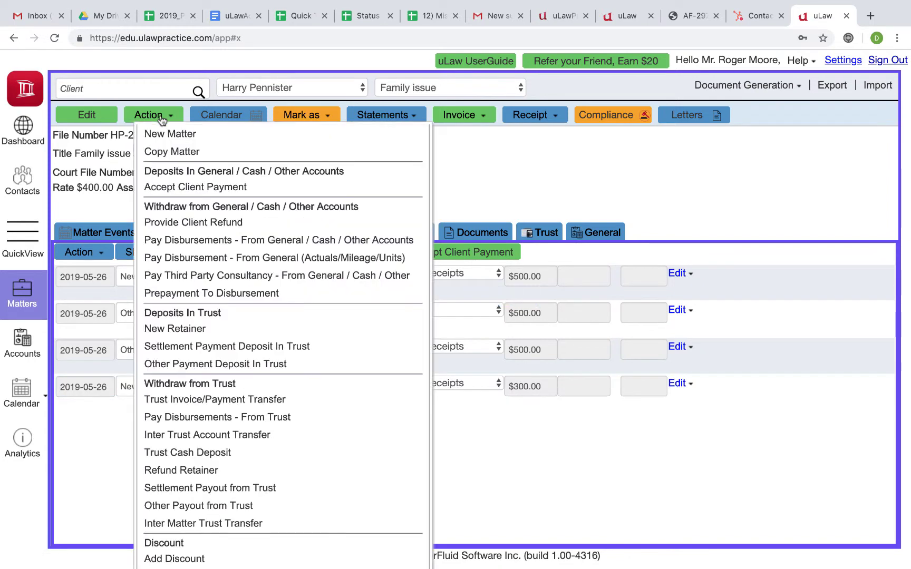
scroll(174, 237, "down", 1)
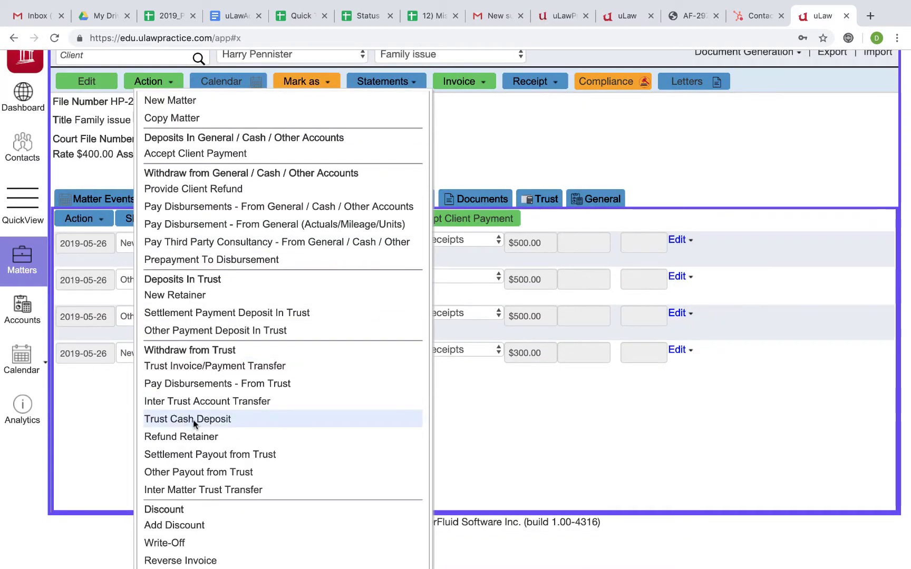
left_click(194, 423)
left_click(487, 160)
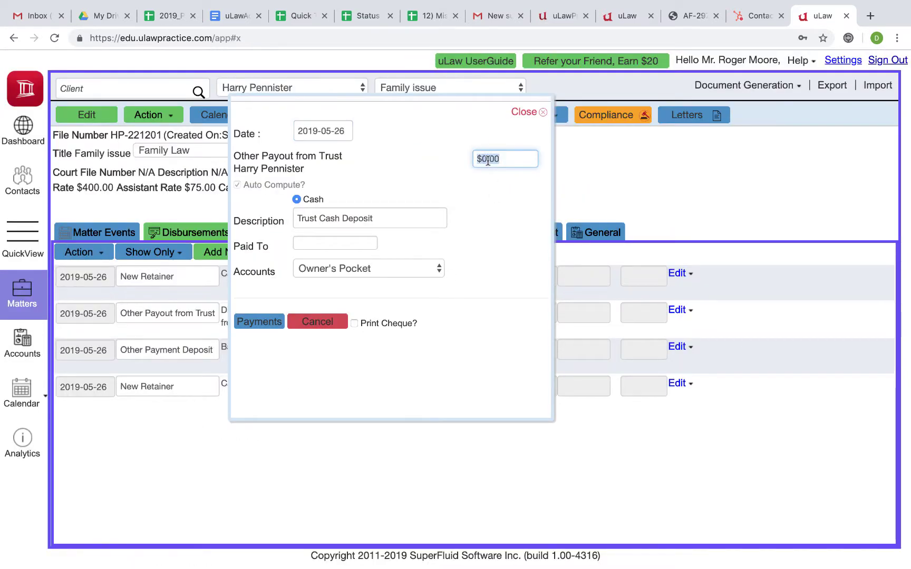
type("300")
left_click(519, 216)
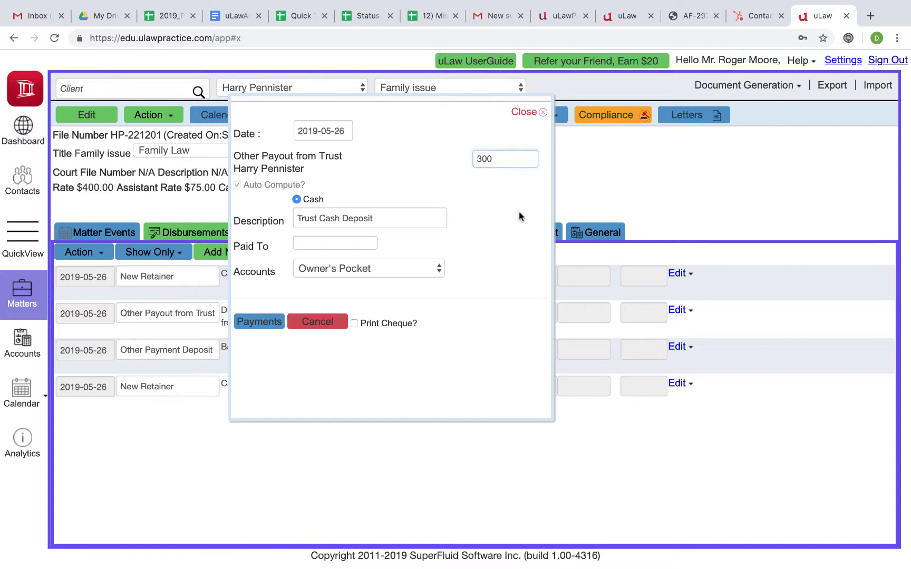
left_click(492, 155)
type("8000")
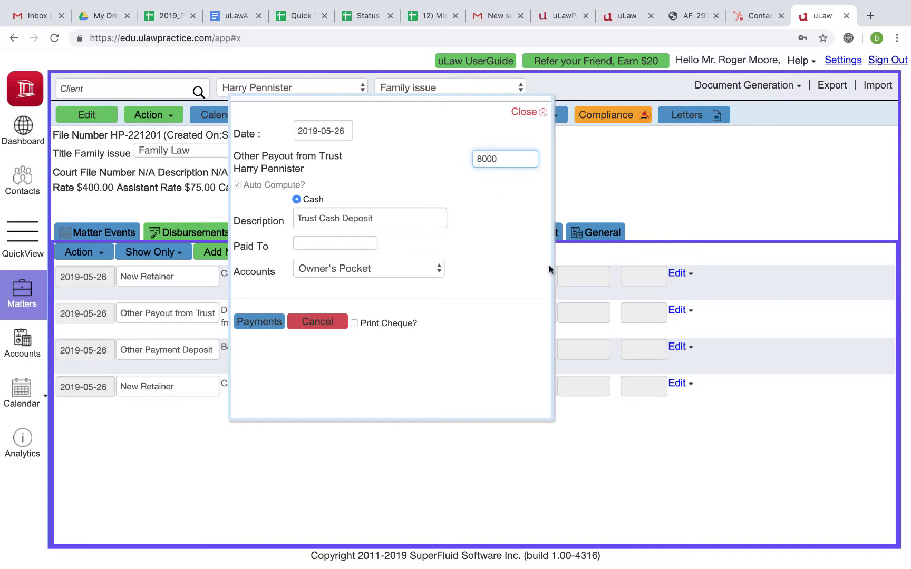
left_click(491, 210)
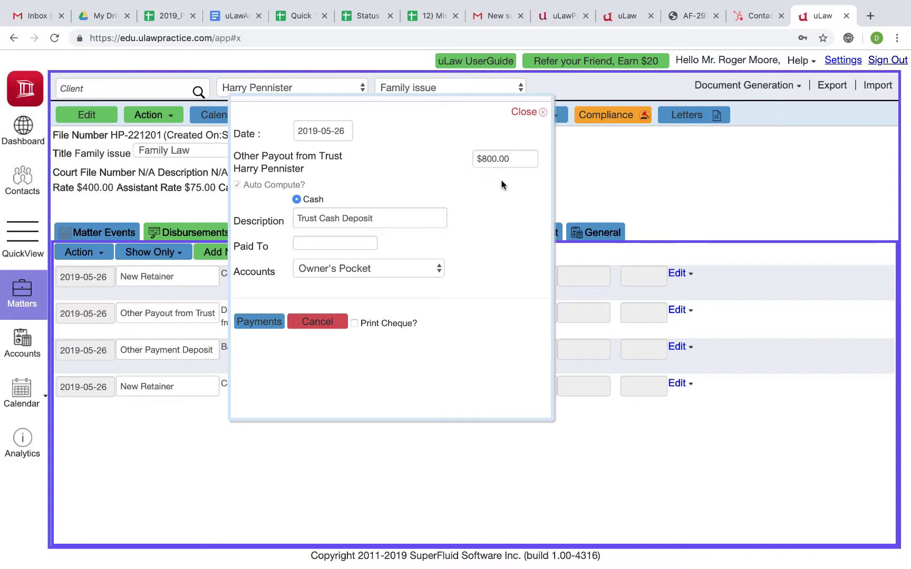
left_click(485, 158)
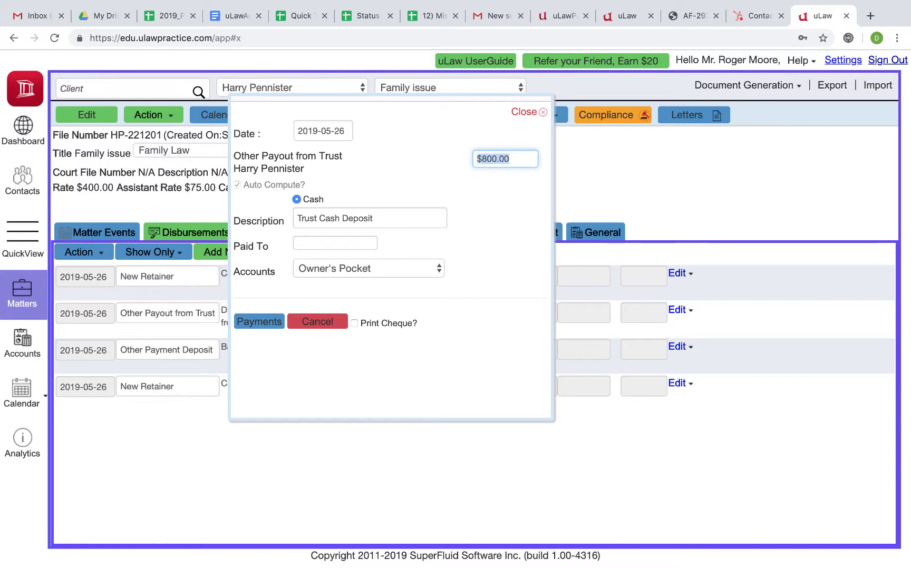
type("300")
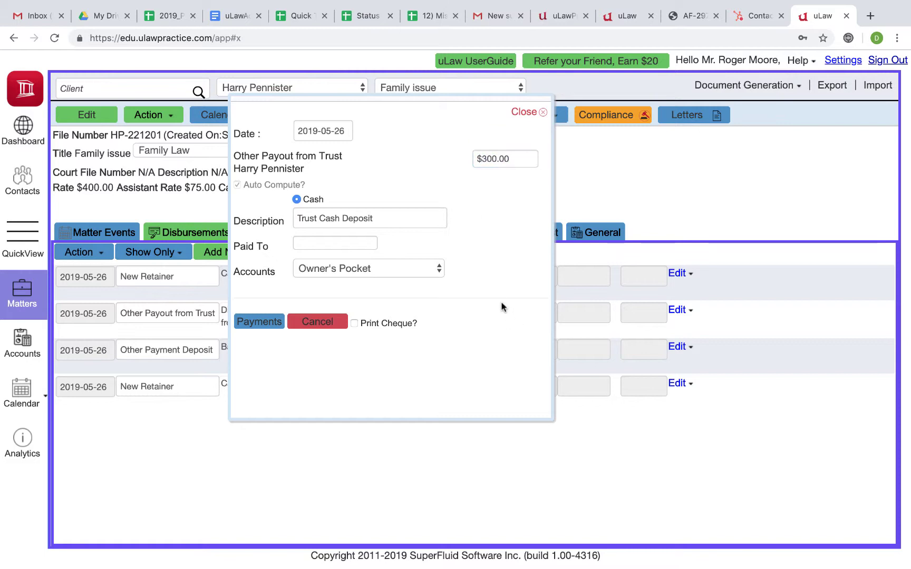
- Take the $300 from Inter Matter Account and deposit it into the Pooled Trust Account
left_click_drag(346, 99, 518, 195)
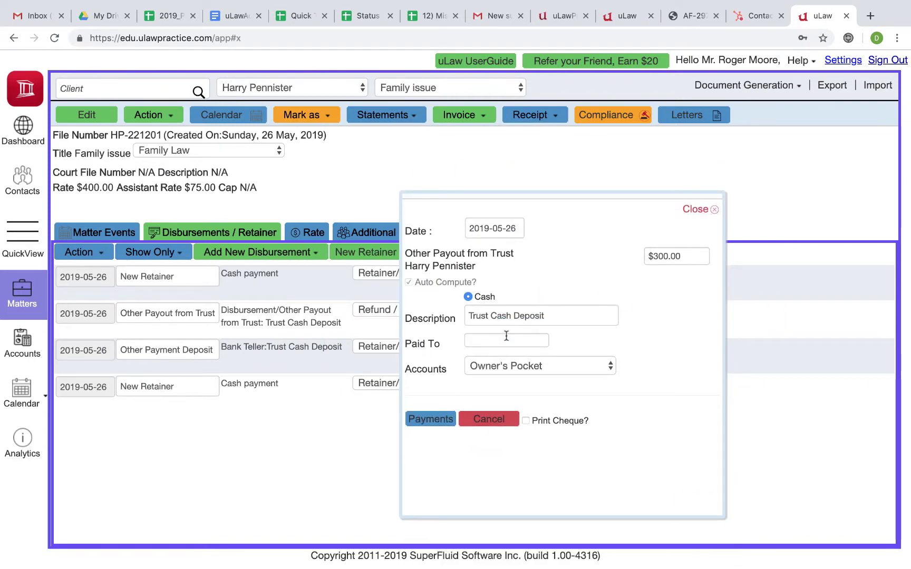
left_click(506, 366)
left_click(509, 410)
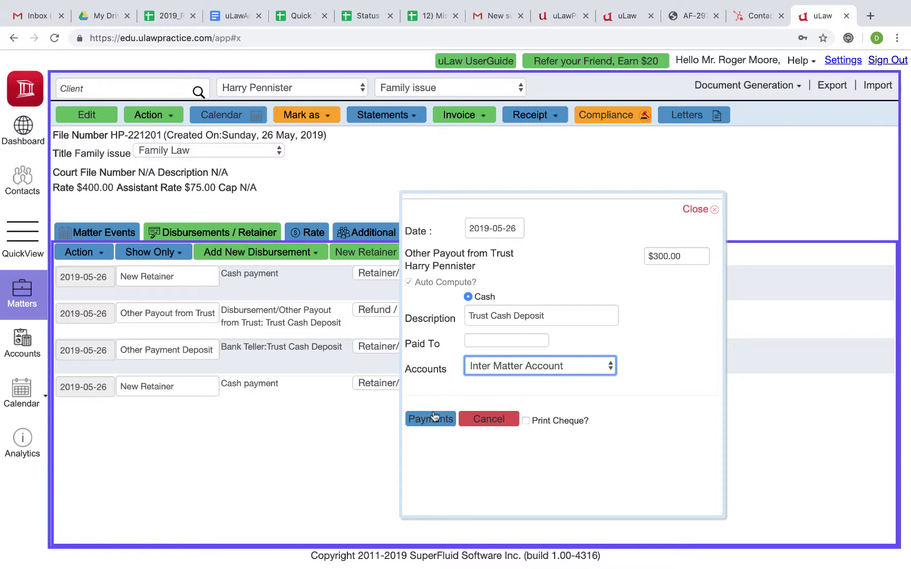
left_click(434, 417)
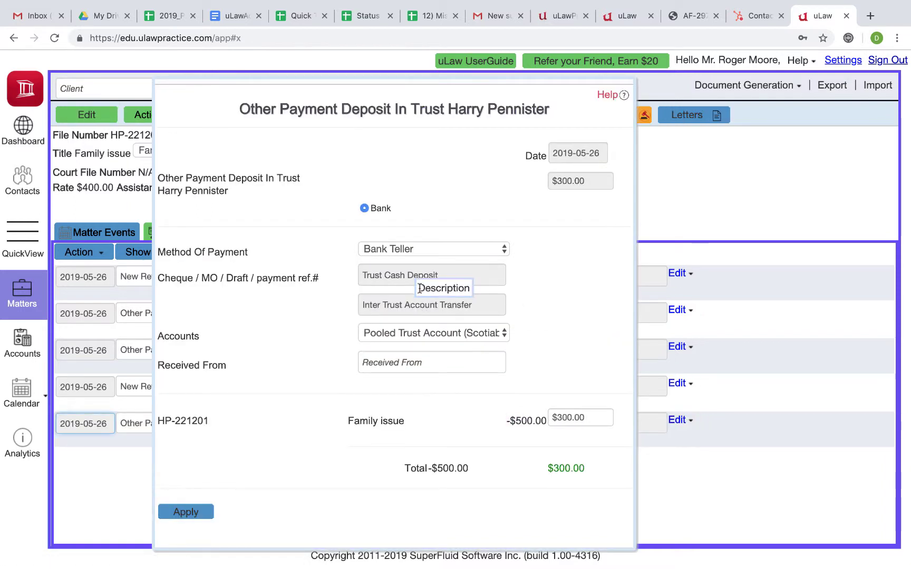
left_click(432, 333)
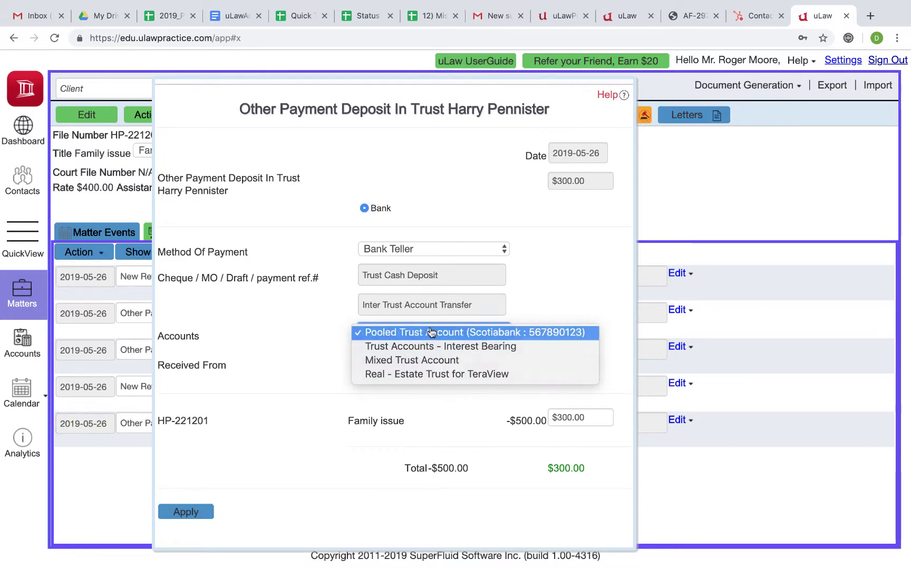
left_click(431, 332)
left_click(182, 513)
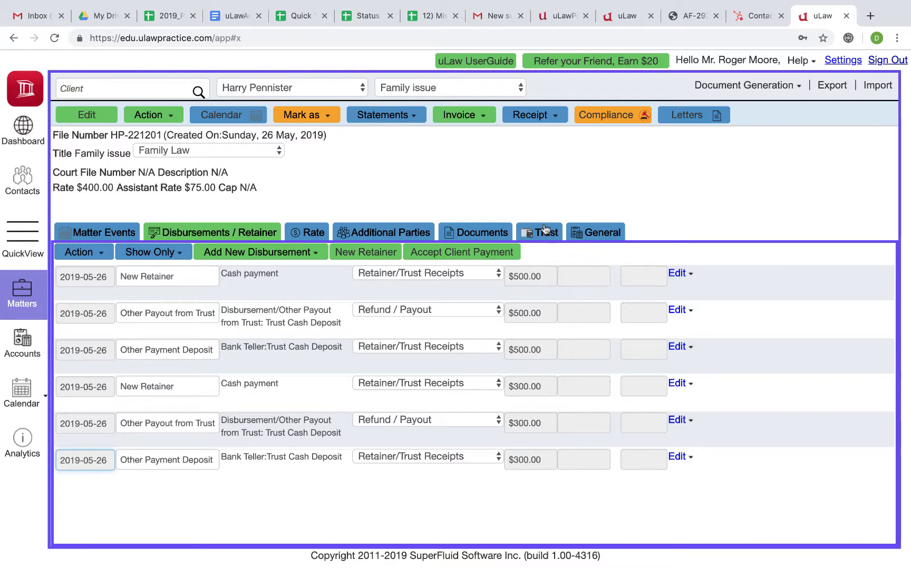
- Review the Trust tab's statement, showing $1,600 deposited and $800 in trust, then close the walkthrough
left_click(543, 232)
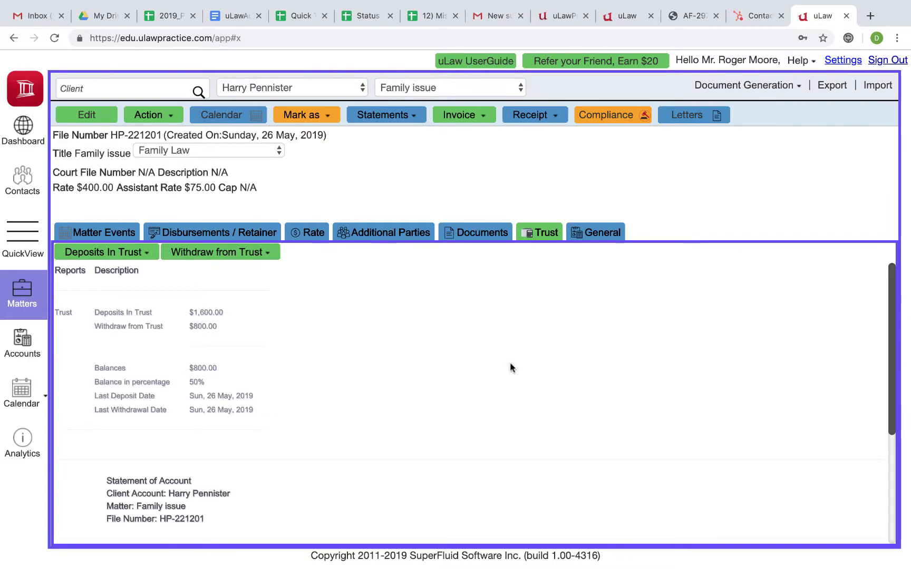
scroll(510, 368, "down", 5)
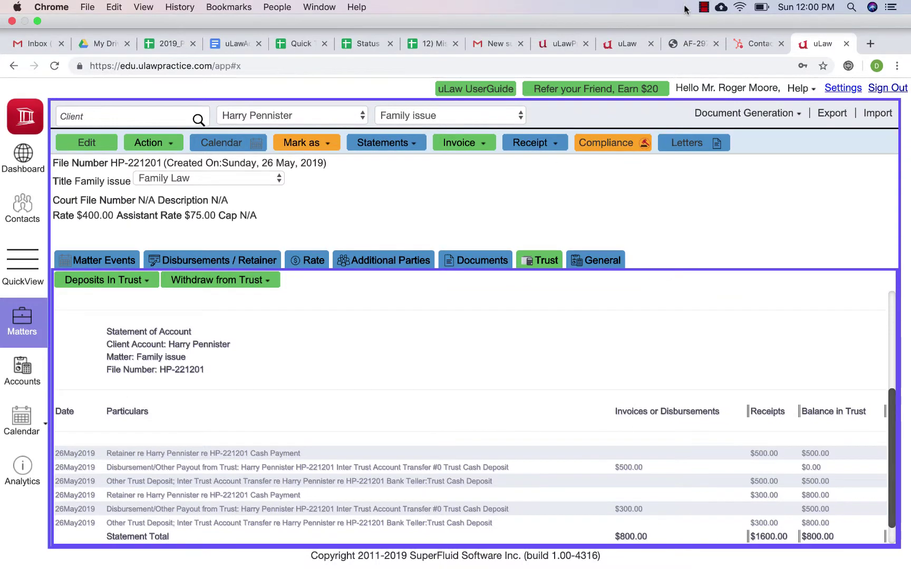
left_click(703, 7)
left_click(741, 22)
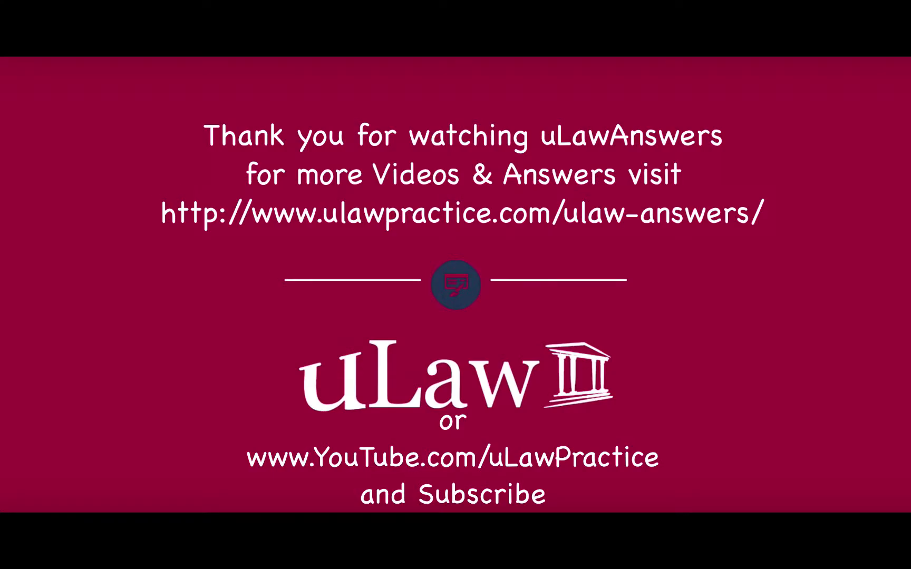